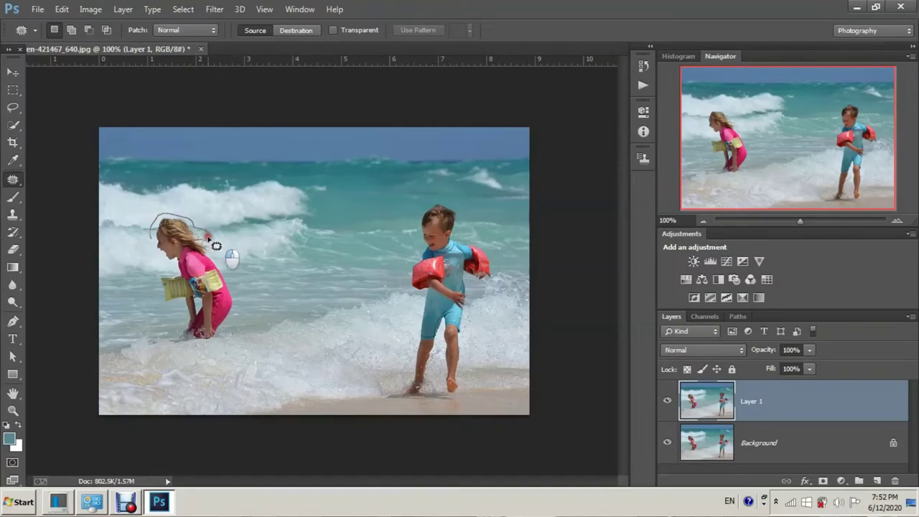
# Zoom in around the girl in the open beach photo children-421467_640.jpg.
pyautogui.press('z')
pyautogui.click(428, 222)
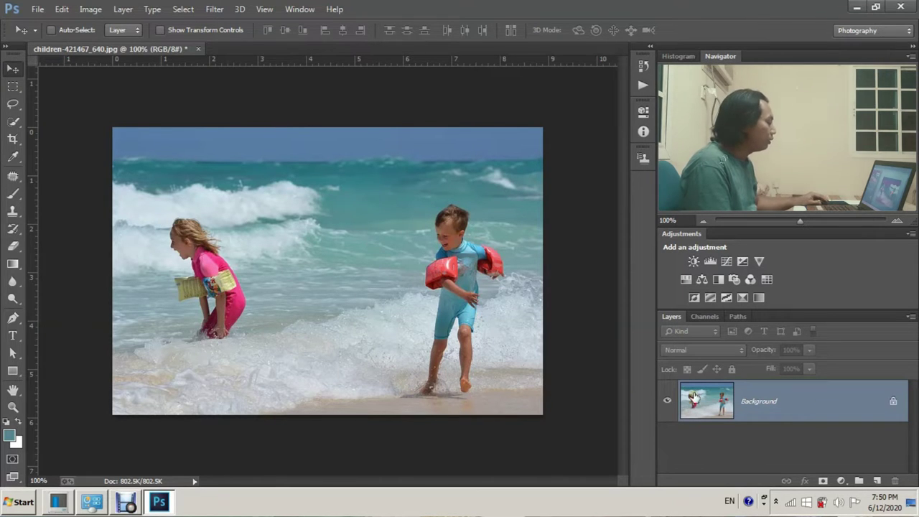
# Duplicate the Background into Layer 1 with Ctrl+J, undoing an earlier Background copy first.
pyautogui.moveTo(867, 467)
pyautogui.mouseDown()
pyautogui.moveTo(878, 481)
pyautogui.moveTo(860, 431)
pyautogui.mouseUp()
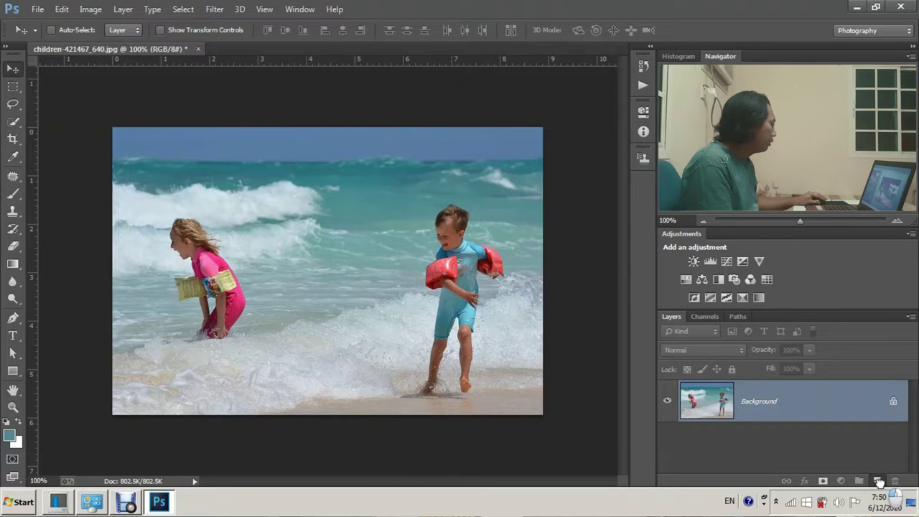
pyautogui.moveTo(879, 482); pyautogui.dragTo(878, 481)
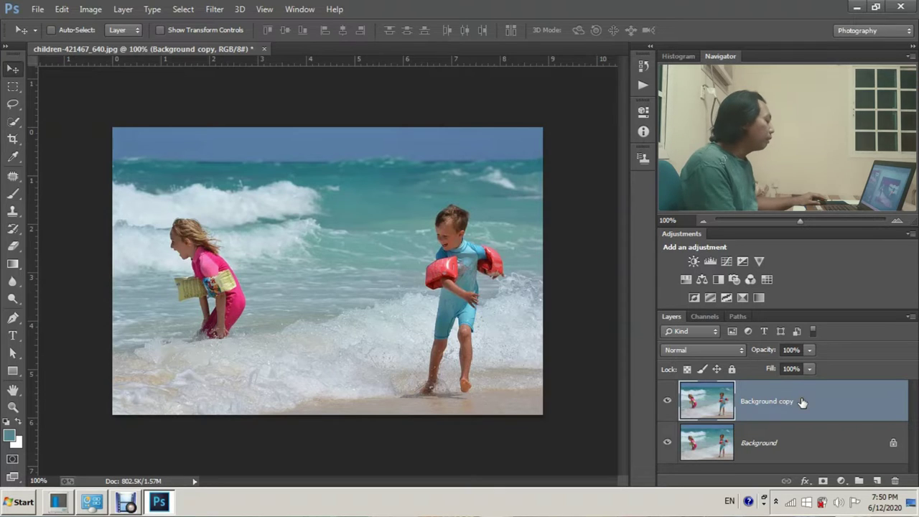
pyautogui.hotkey('ctrl', 'z')
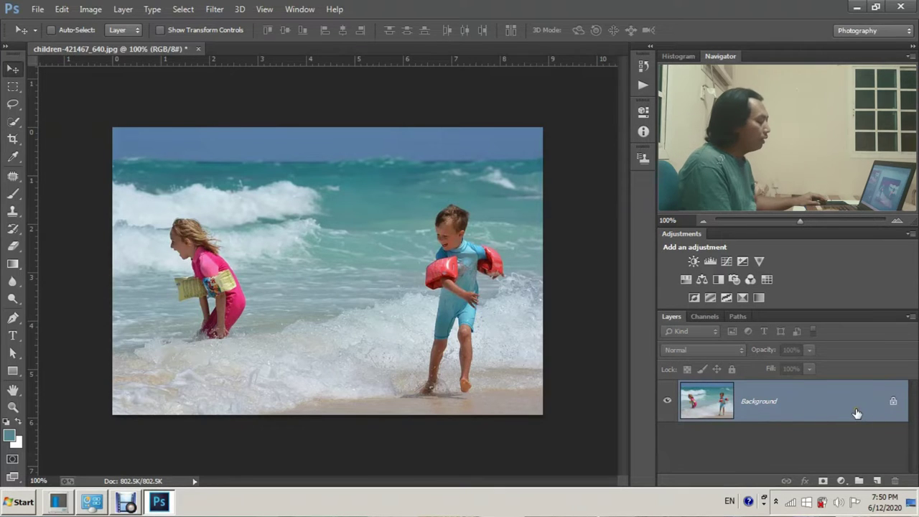
pyautogui.hotkey('ctrl', 'j')
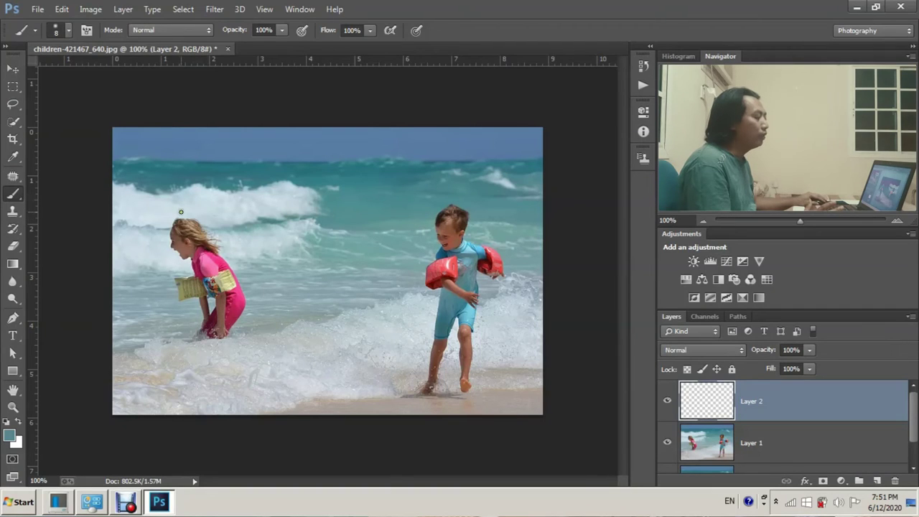
pyautogui.moveTo(181, 212)
pyautogui.mouseDown()
pyautogui.moveTo(162, 297)
pyautogui.moveTo(245, 362)
pyautogui.moveTo(245, 231)
pyautogui.moveTo(188, 208)
pyautogui.mouseUp()
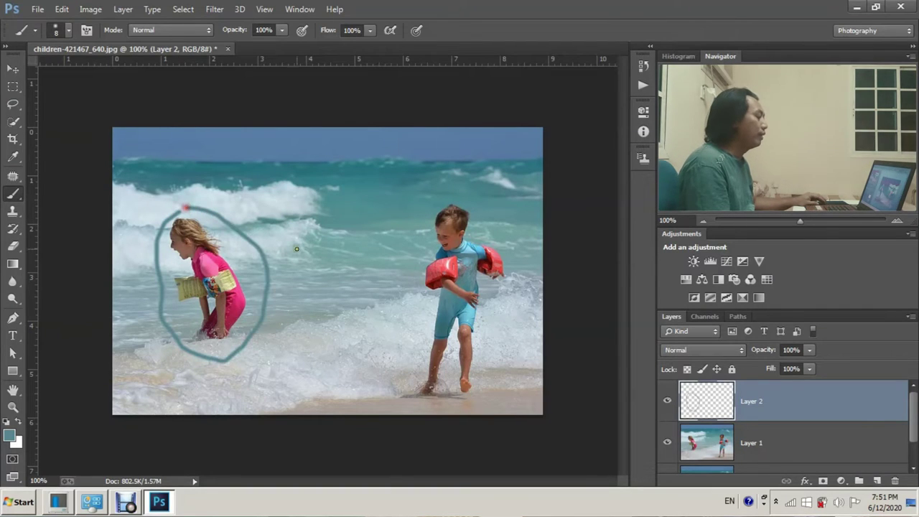
pyautogui.hotkey('ctrl', 'z')
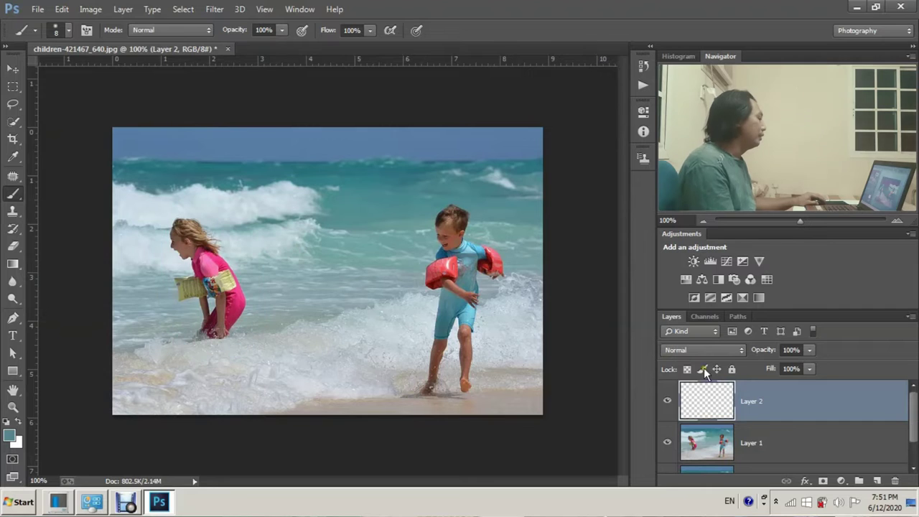
pyautogui.press('Delete')
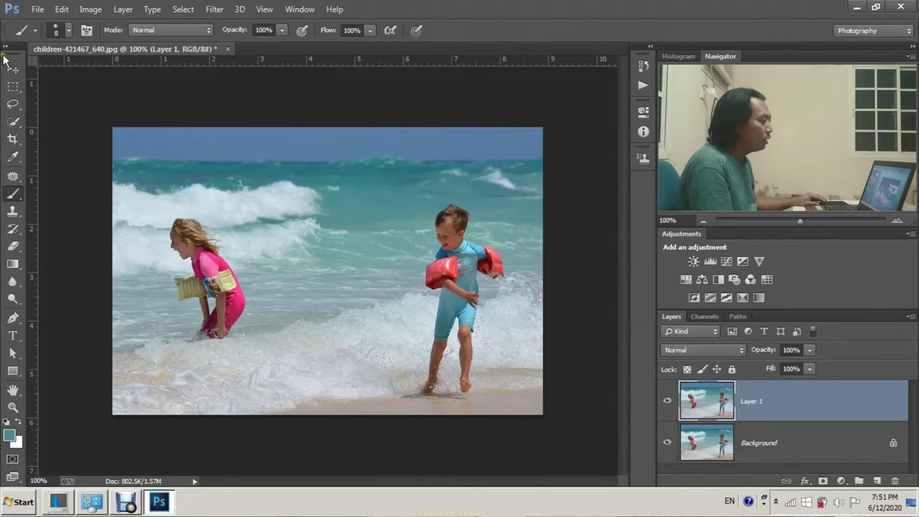
pyautogui.click(12, 68)
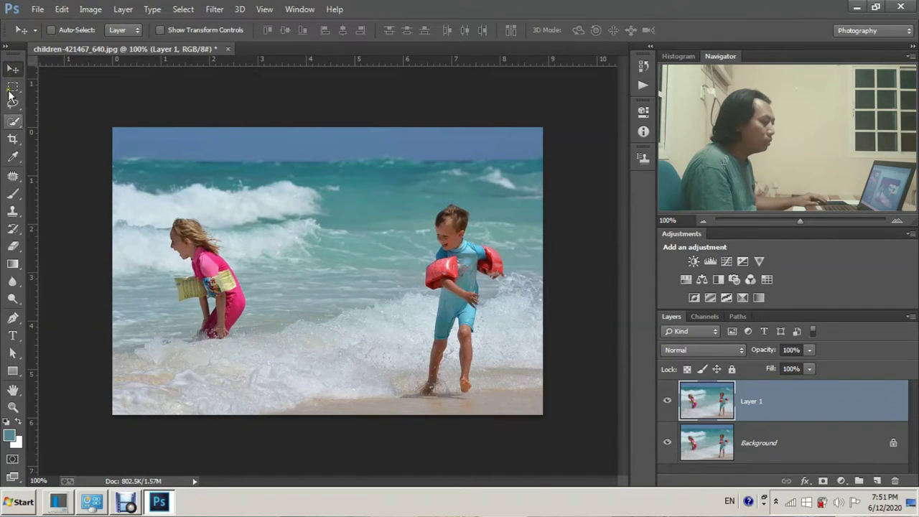
# Make the Patch Tool (Normal, Source) active from the healing brush group, ending with shortcut J.
pyautogui.moveTo(16, 59)
pyautogui.mouseDown()
pyautogui.moveTo(61, 50)
pyautogui.moveTo(15, 57)
pyautogui.mouseUp()
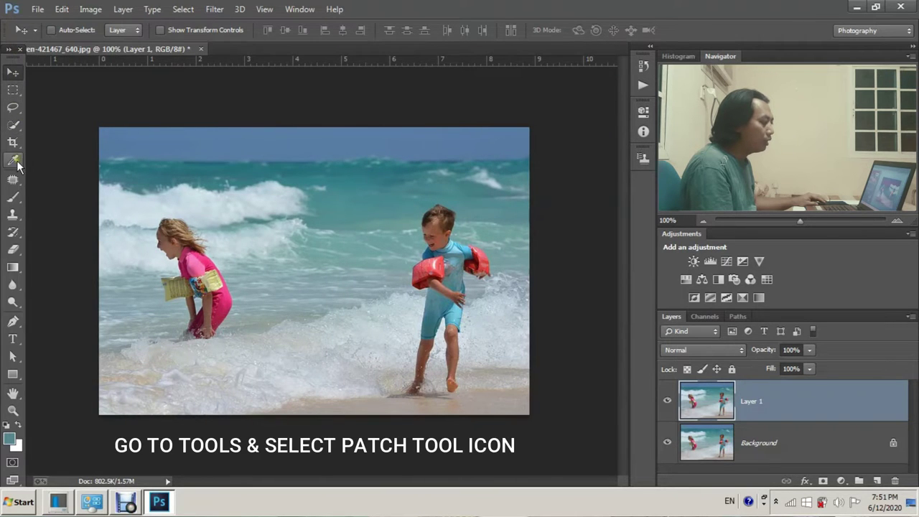
pyautogui.moveTo(14, 180); pyautogui.dragTo(61, 204)
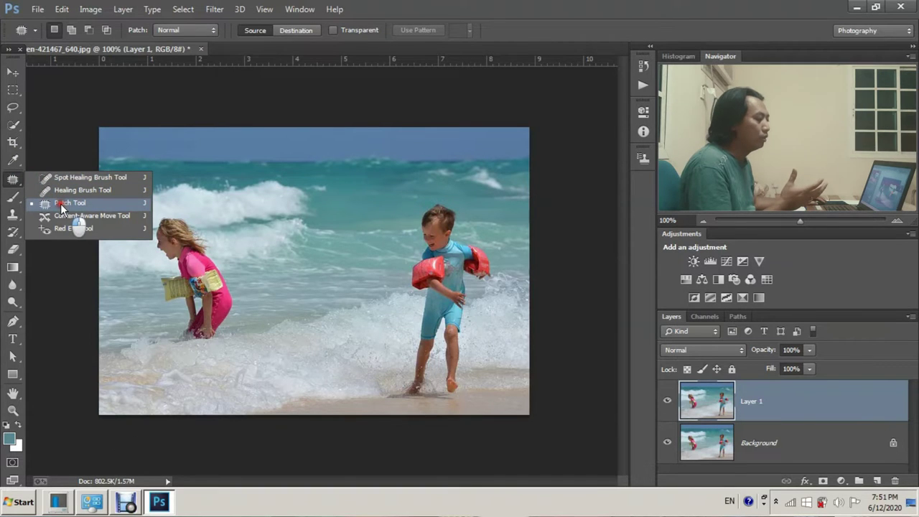
pyautogui.click(61, 204)
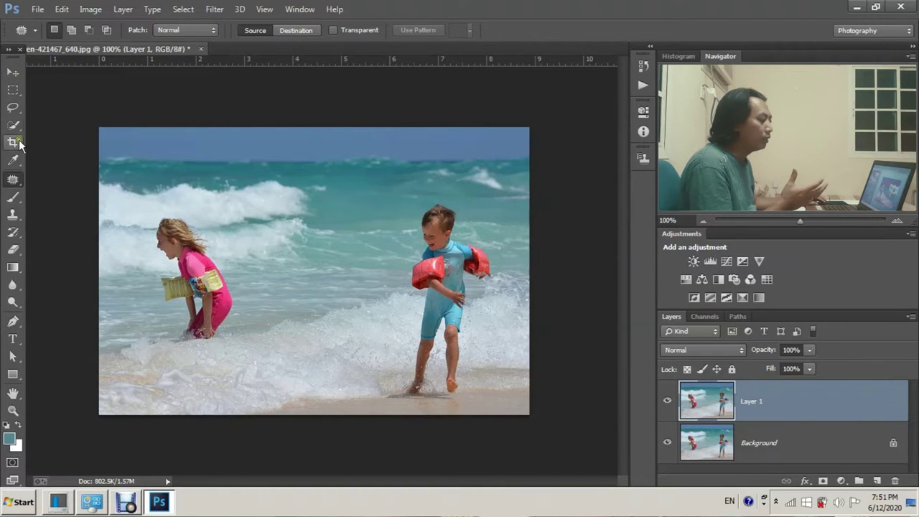
pyautogui.rightClick(17, 180)
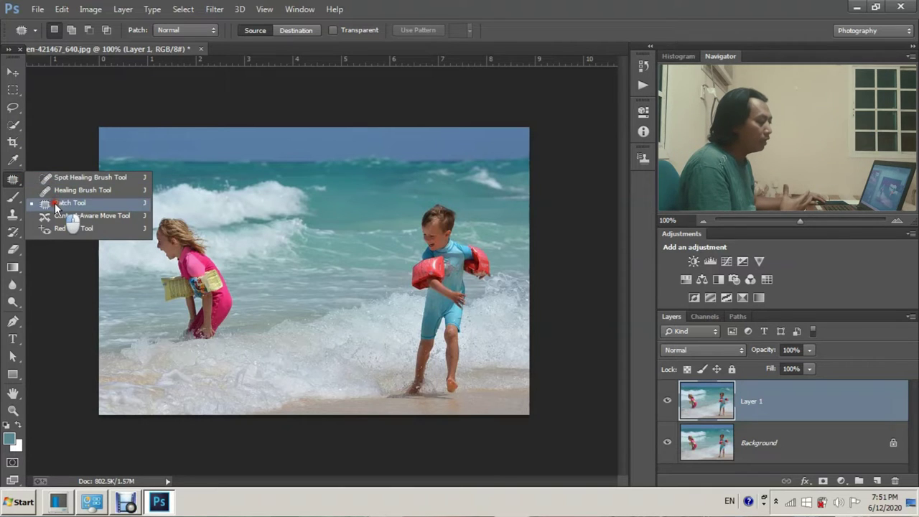
pyautogui.click(55, 204)
pyautogui.click(16, 75)
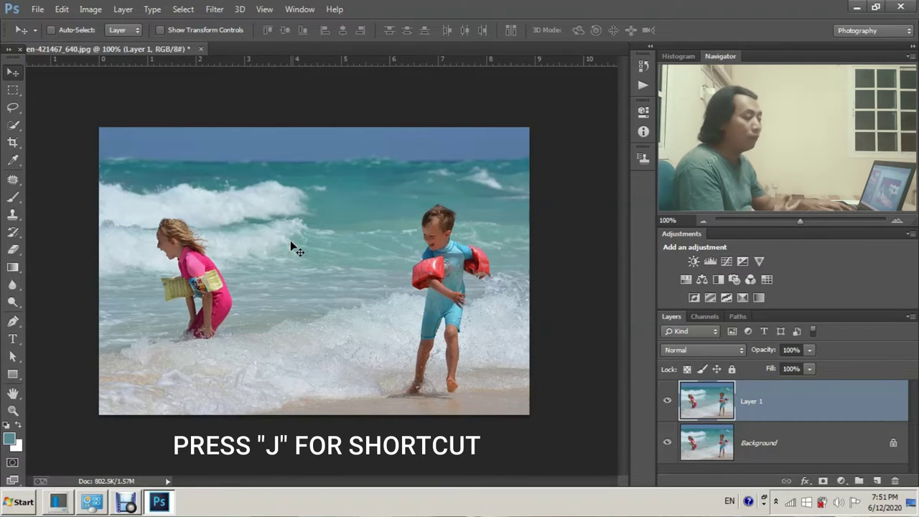
pyautogui.press('j')
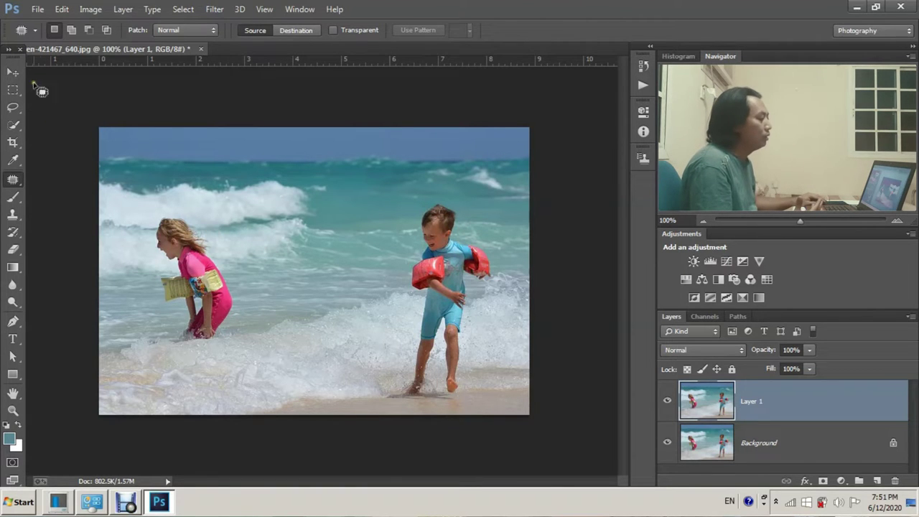
pyautogui.click(15, 74)
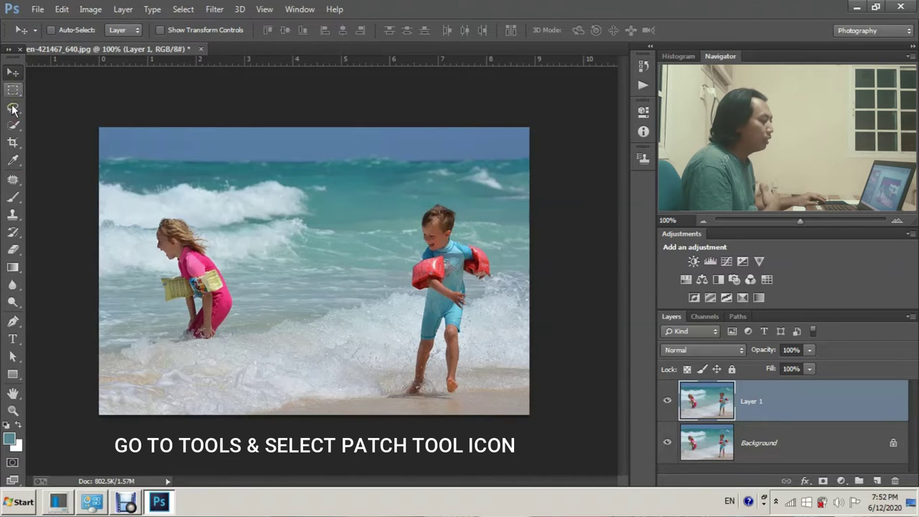
pyautogui.rightClick(11, 185)
pyautogui.click(65, 205)
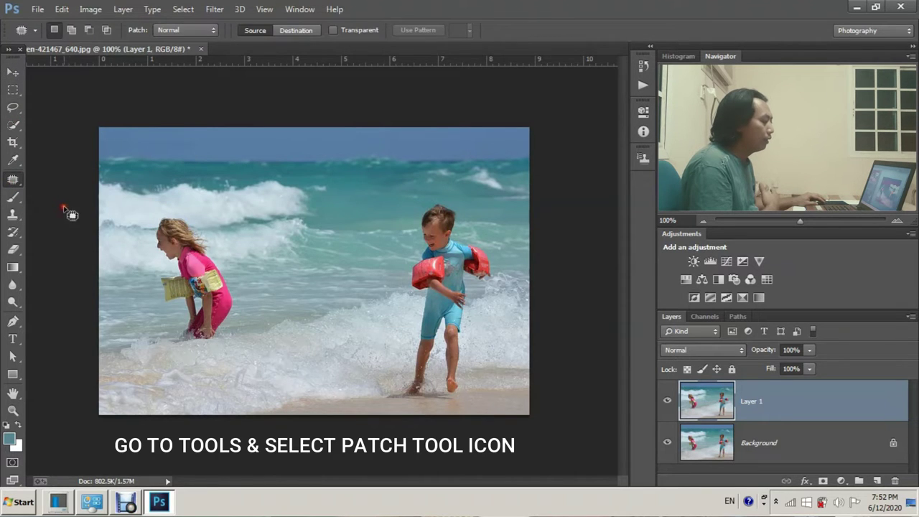
pyautogui.press('v')
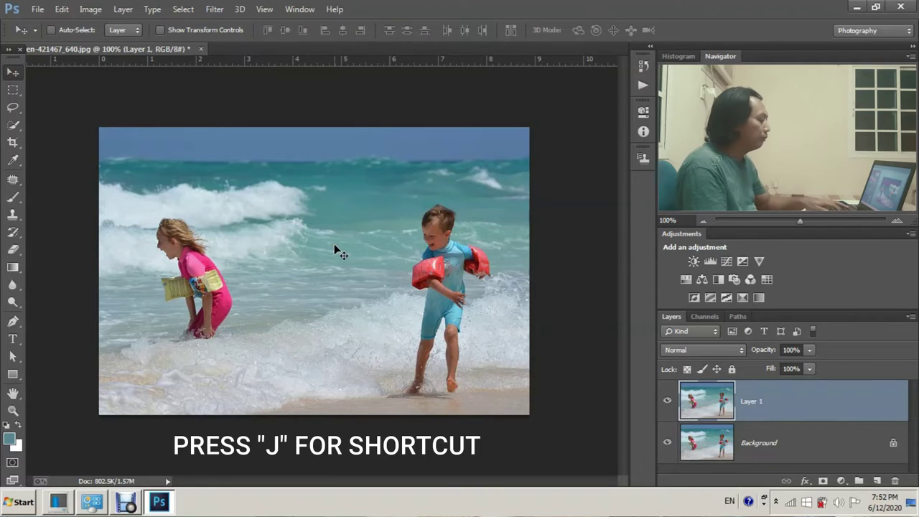
pyautogui.press('j')
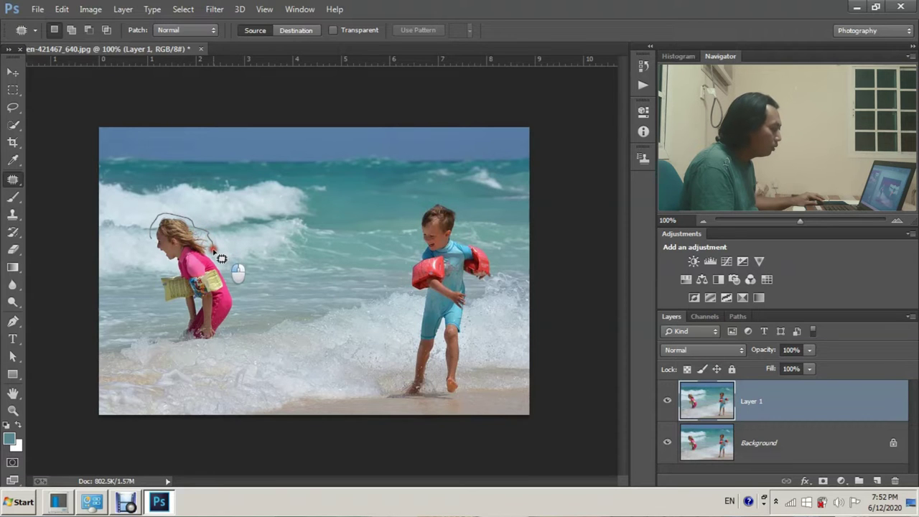
# Trace a closed patch outline around the girl, then zoom in to 300%.
pyautogui.moveTo(228, 272); pyautogui.dragTo(235, 293)
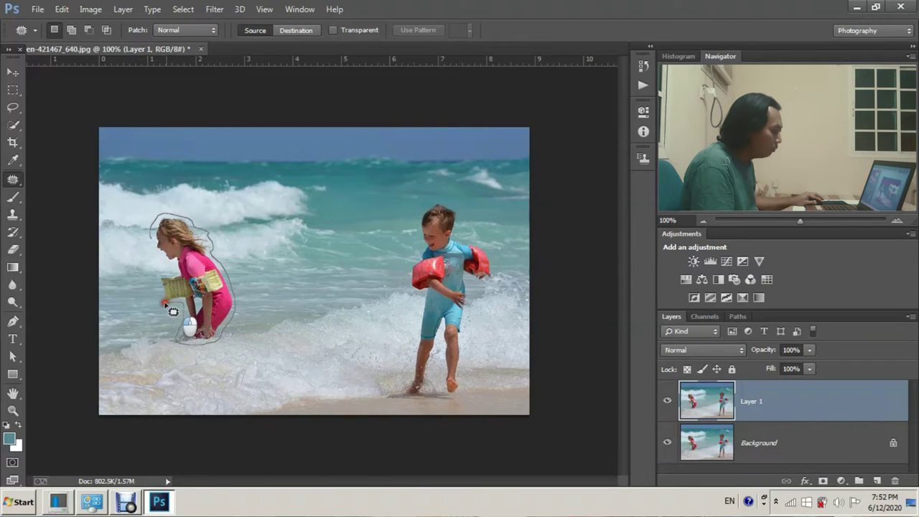
pyautogui.moveTo(167, 303); pyautogui.dragTo(164, 290)
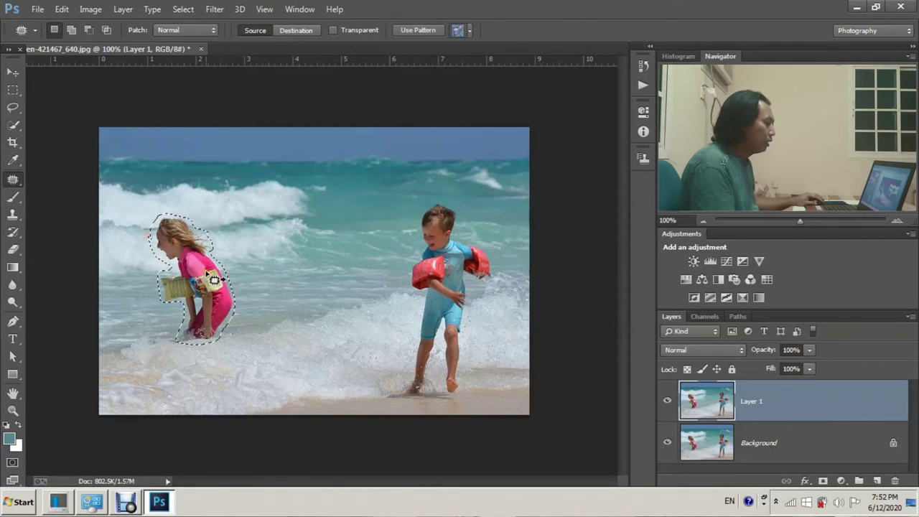
pyautogui.press('z')
pyautogui.doubleClick(155, 284)
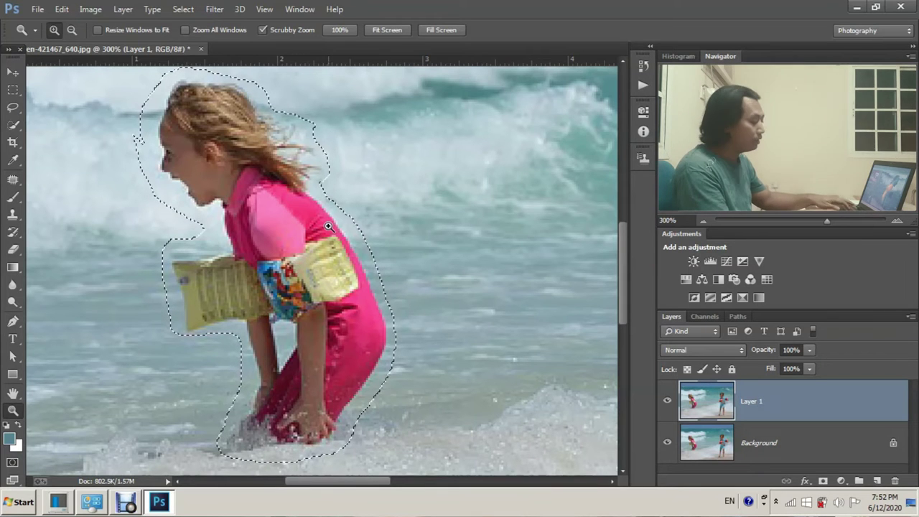
# Zoom out to 200% and look through the Edit menu for the Fill command.
pyautogui.hotkey('ctrl', '-')
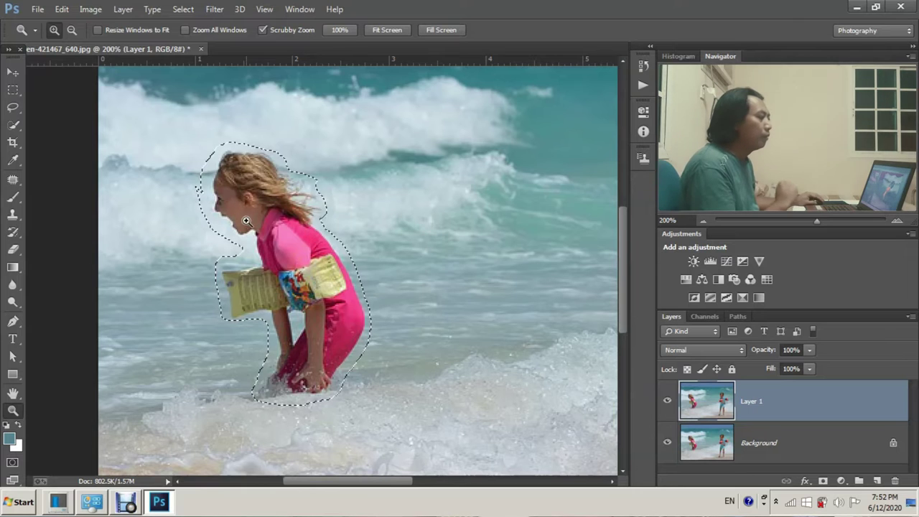
pyautogui.click(62, 10)
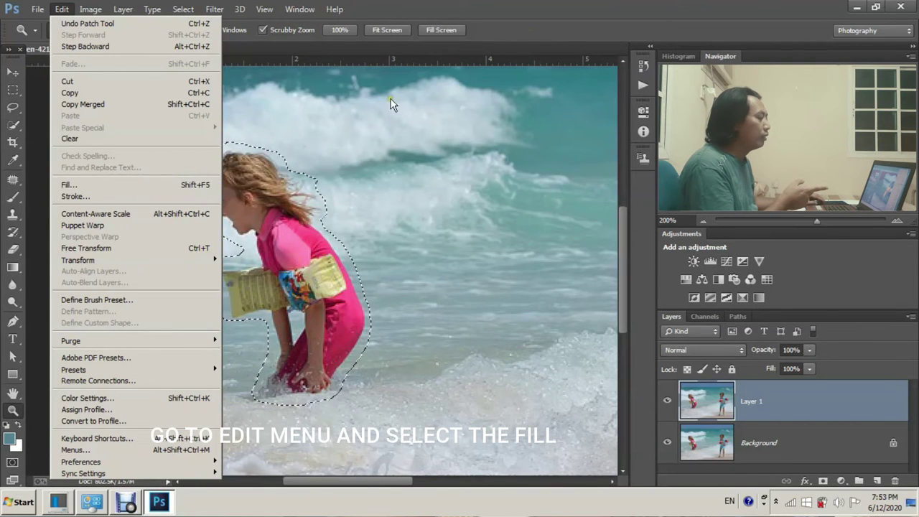
pyautogui.click(530, 29)
pyautogui.click(63, 10)
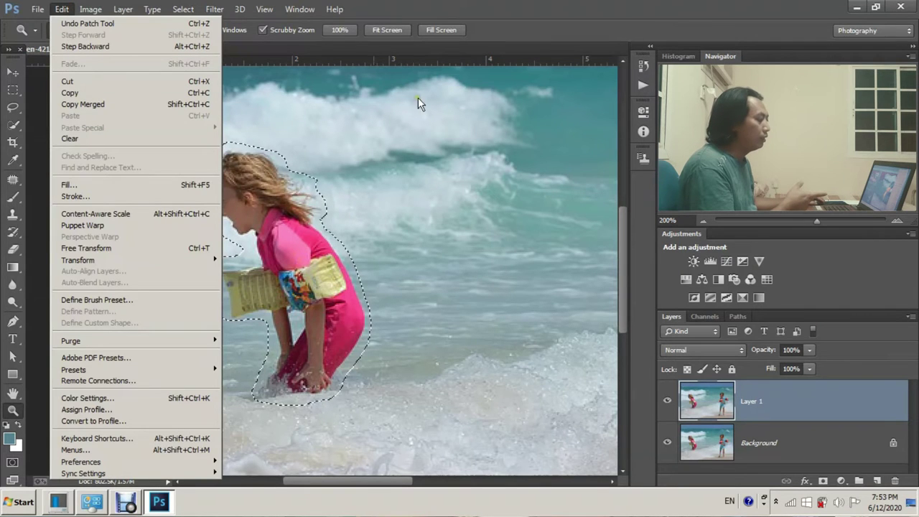
pyautogui.click(505, 30)
pyautogui.click(63, 9)
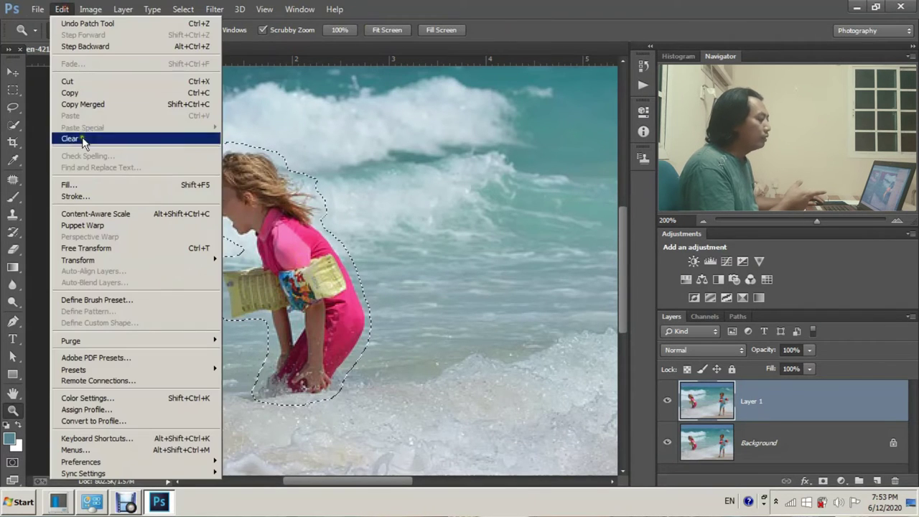
pyautogui.click(513, 52)
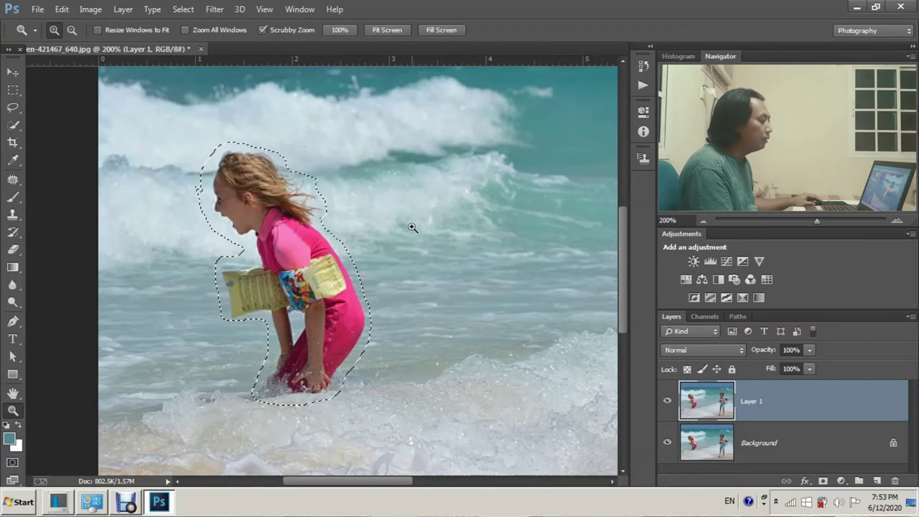
# Fill the selection with Content-Aware contents to remove the girl.
pyautogui.hotkey('shift', 'F5')
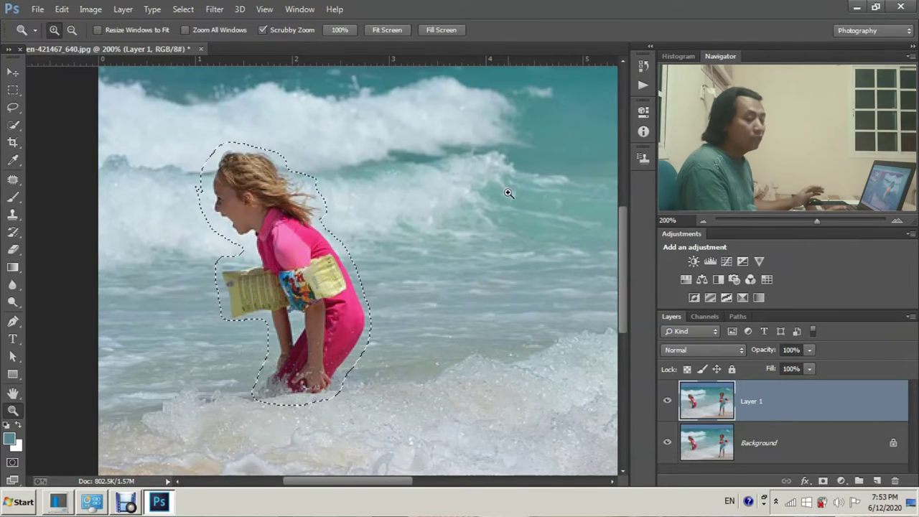
pyautogui.hotkey('shift', 'F5')
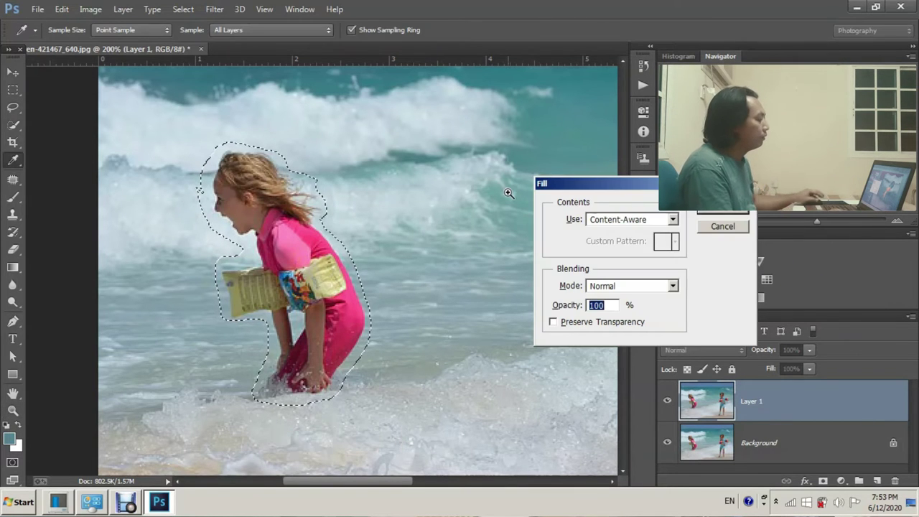
pyautogui.click(672, 220)
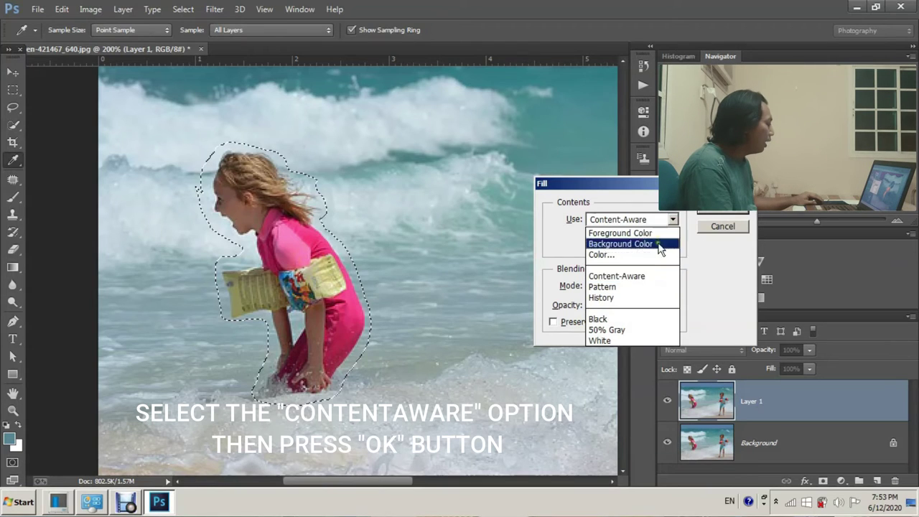
pyautogui.click(648, 277)
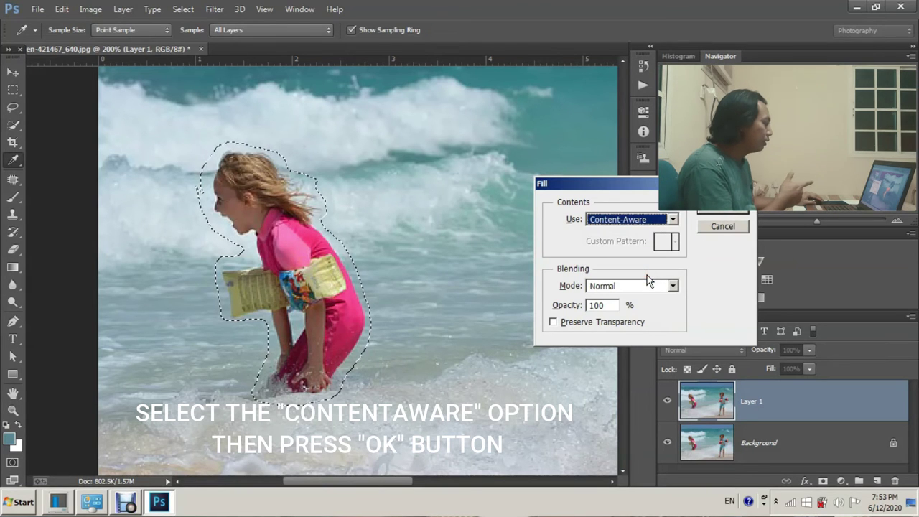
pyautogui.click(673, 220)
pyautogui.click(653, 276)
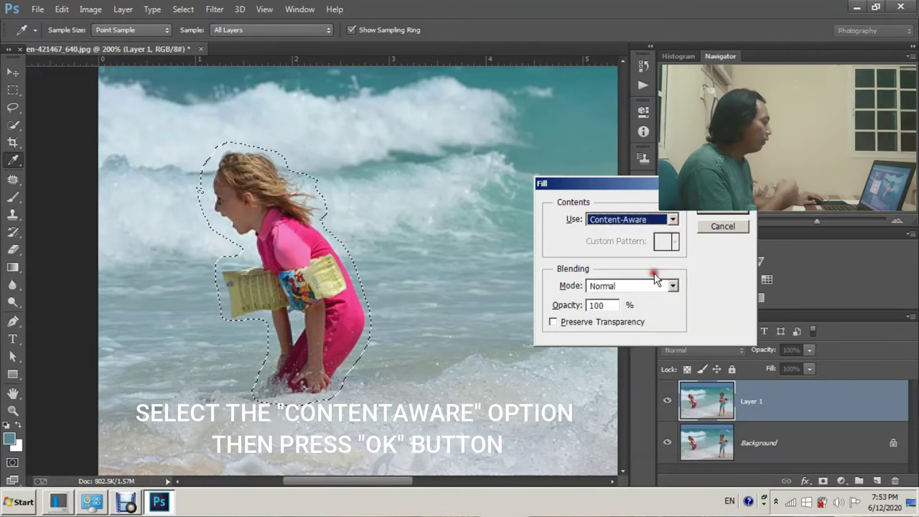
pyautogui.click(739, 214)
pyautogui.press('z')
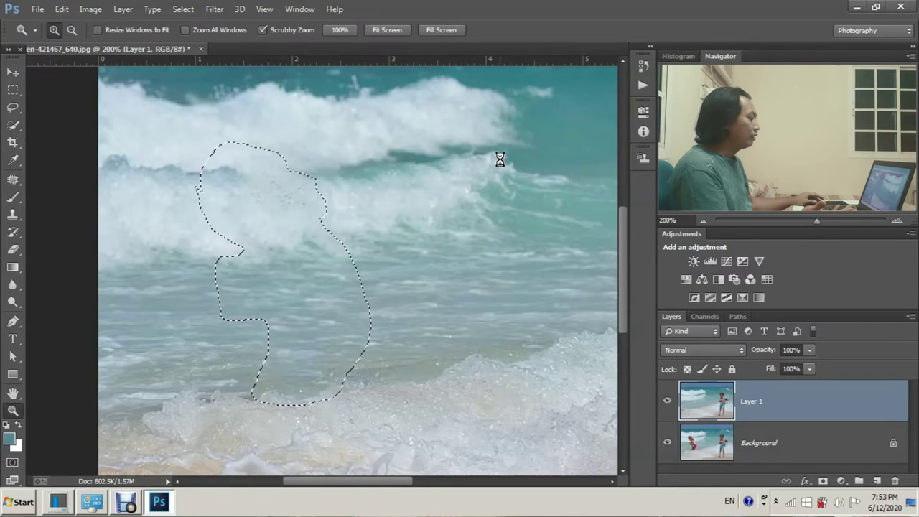
# Undo the fill and reapply a Content-Aware fill to the selection.
pyautogui.hotkey('ctrl', 'z')
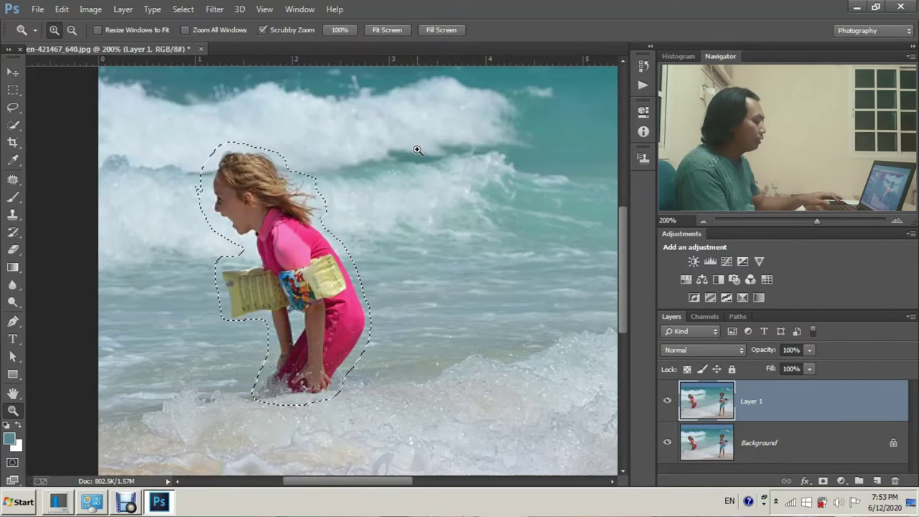
pyautogui.hotkey('shift', 'F5')
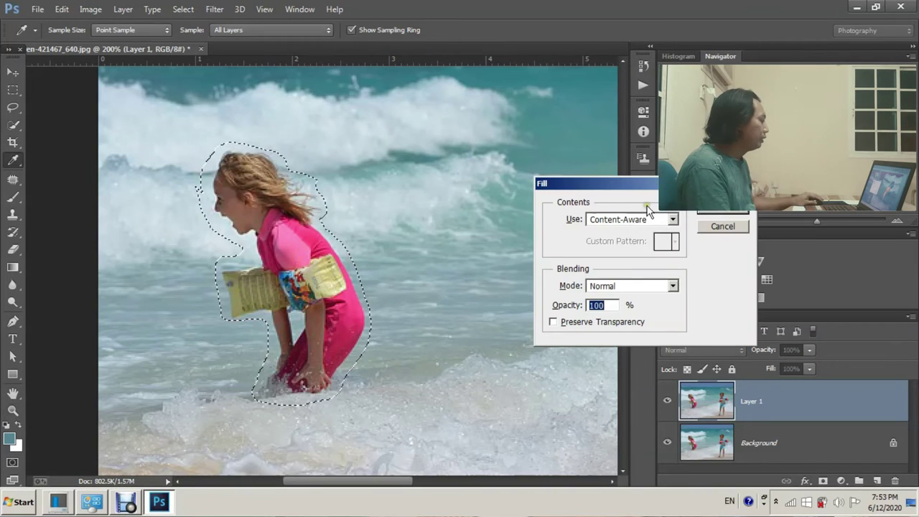
pyautogui.click(649, 219)
pyautogui.click(653, 277)
pyautogui.click(722, 208)
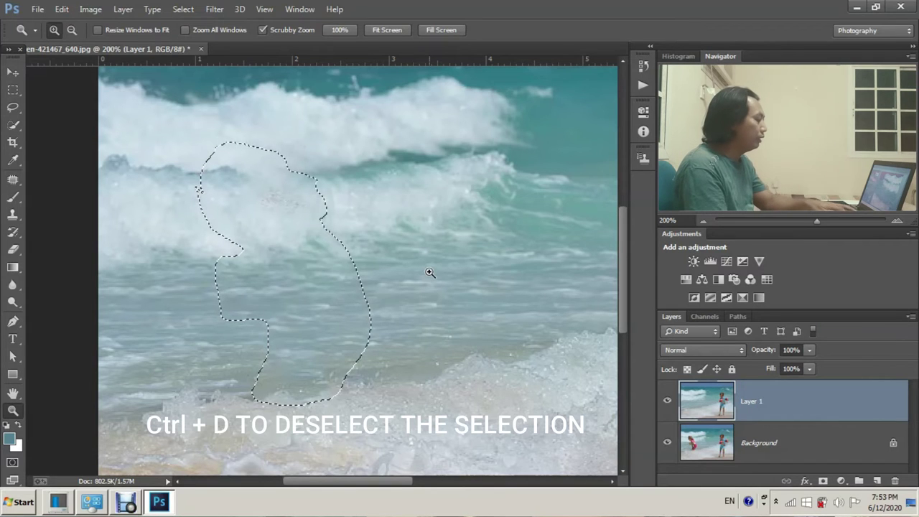
# Deselect the filled area, ending with Select > Deselect after a few undos.
pyautogui.hotkey('ctrl', 'd')
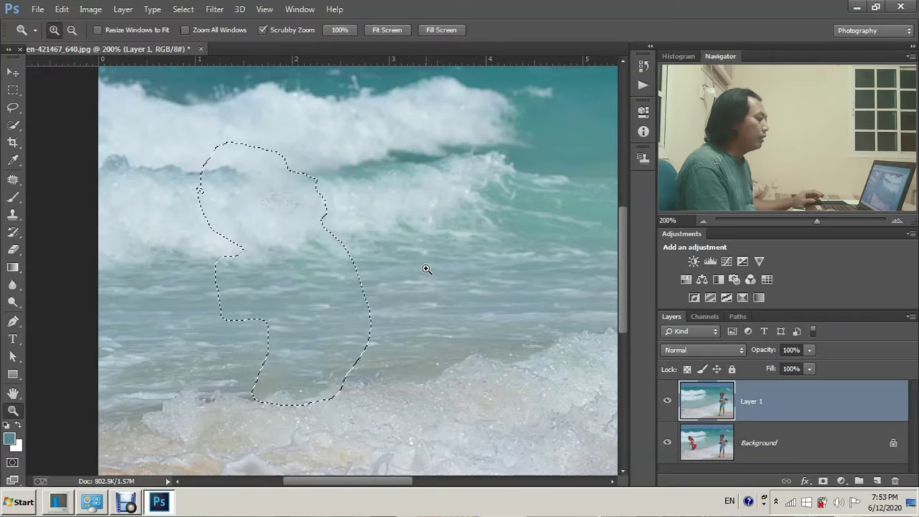
pyautogui.hotkey('ctrl', 'd')
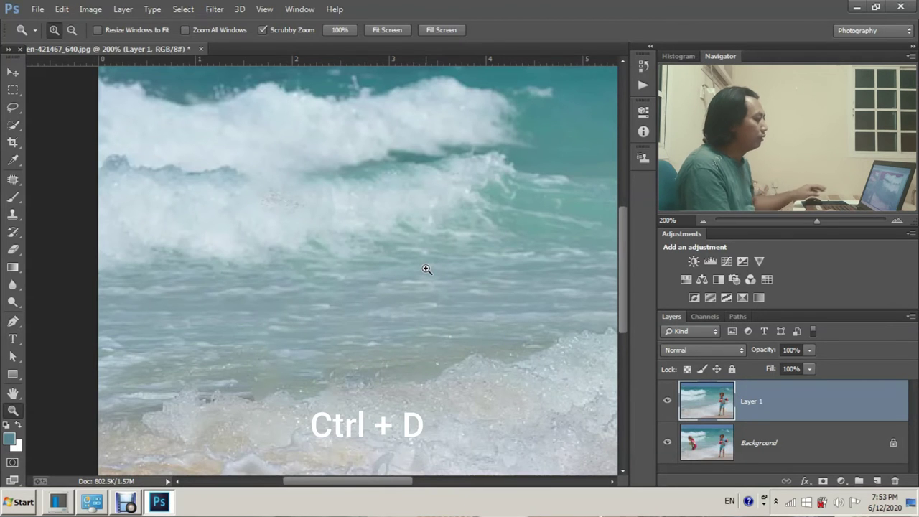
pyautogui.hotkey('ctrl', 'z')
pyautogui.click(61, 8)
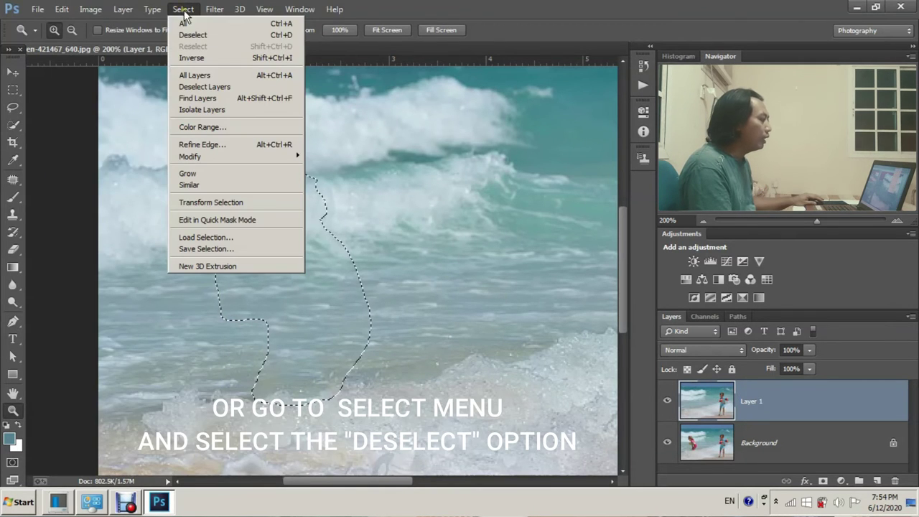
pyautogui.click(192, 34)
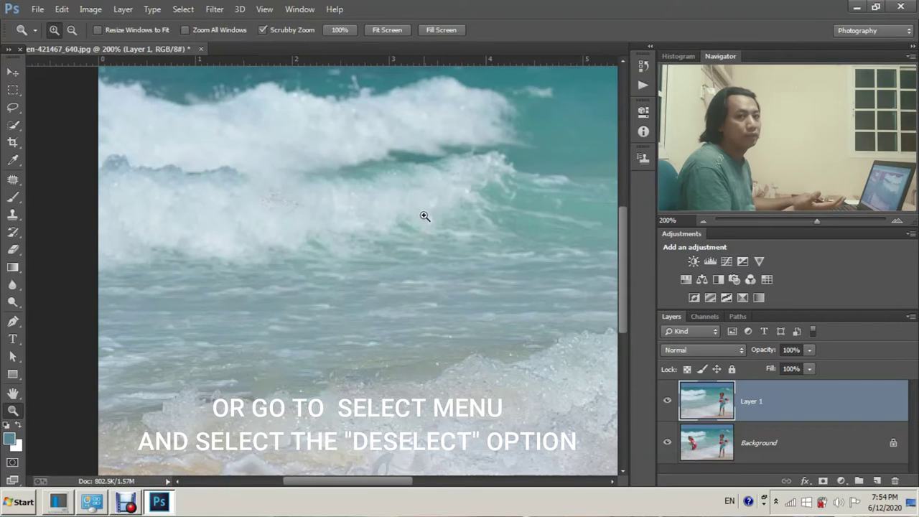
pyautogui.hotkey('ctrl', 'z')
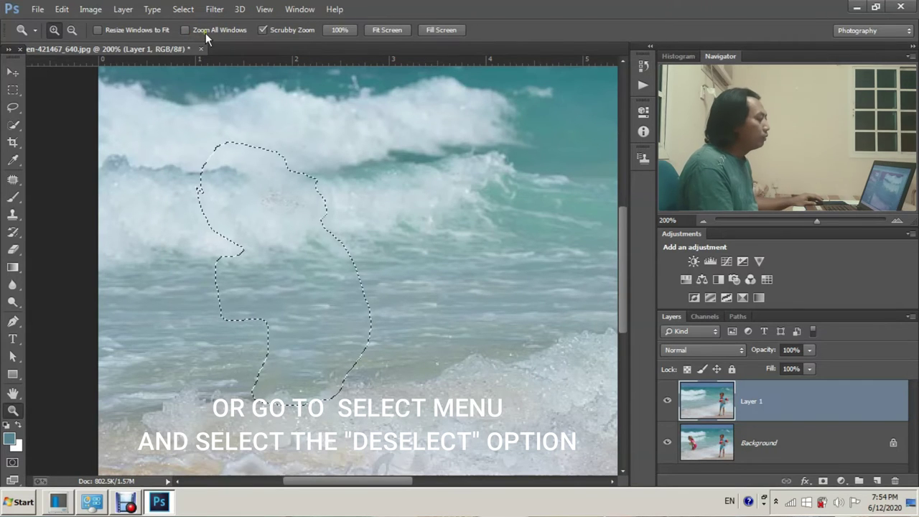
pyautogui.click(181, 8)
pyautogui.click(194, 35)
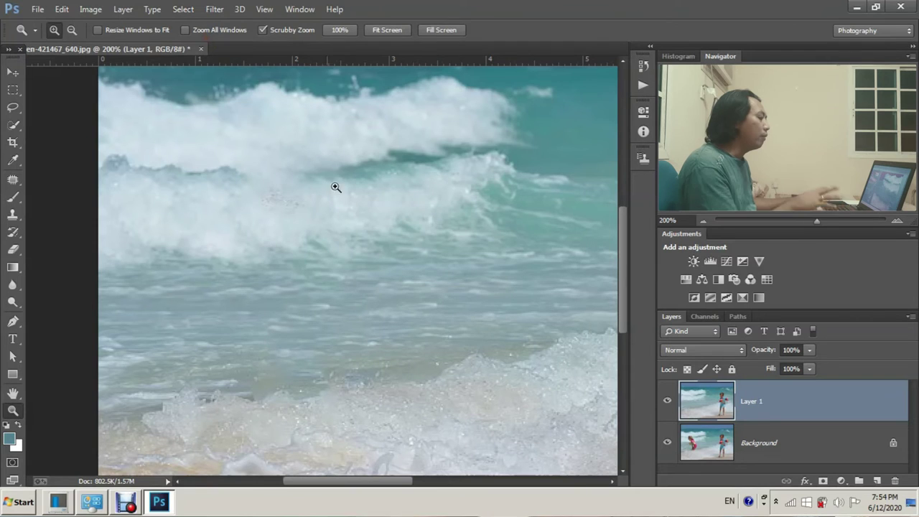
# Zoom to 400% on the waves and hide Layer 1 to compare.
pyautogui.click(298, 218)
pyautogui.click(298, 217)
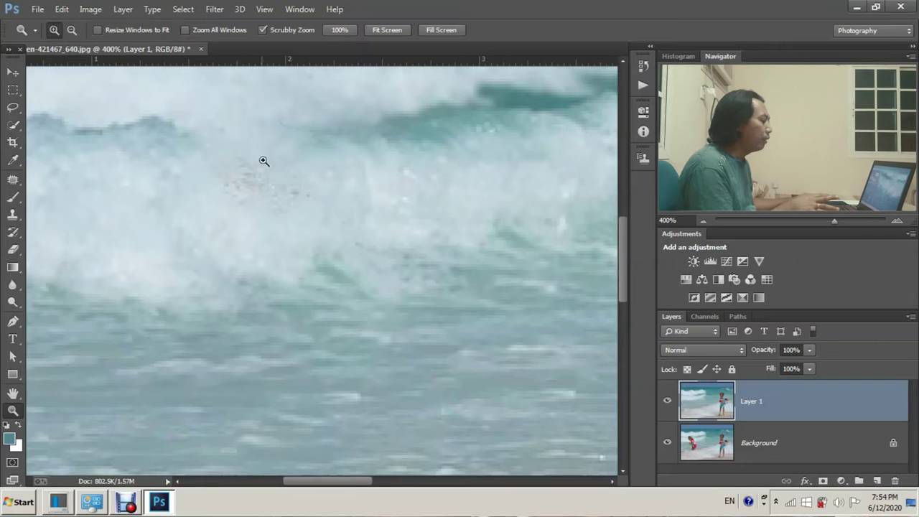
pyautogui.click(667, 402)
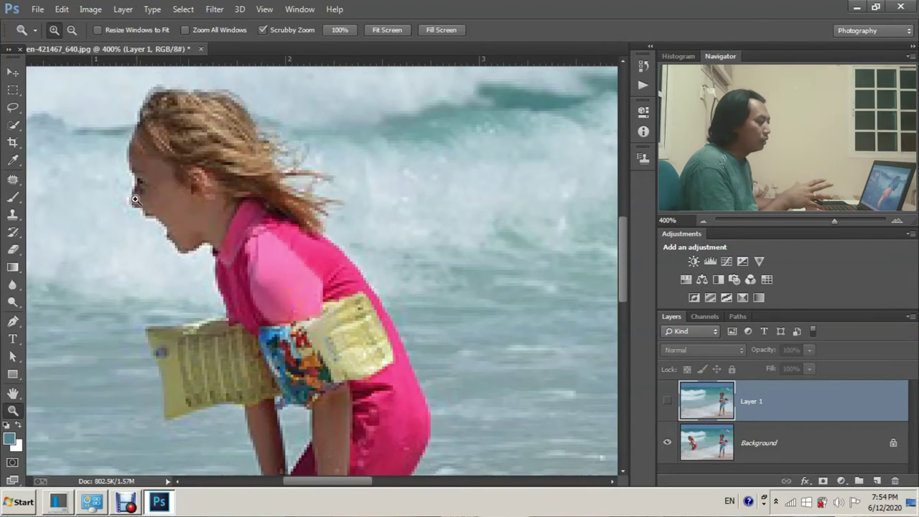
# Show Layer 1 again and outline the leftover dark speckles with the Patch tool.
pyautogui.click(668, 403)
pyautogui.press('j')
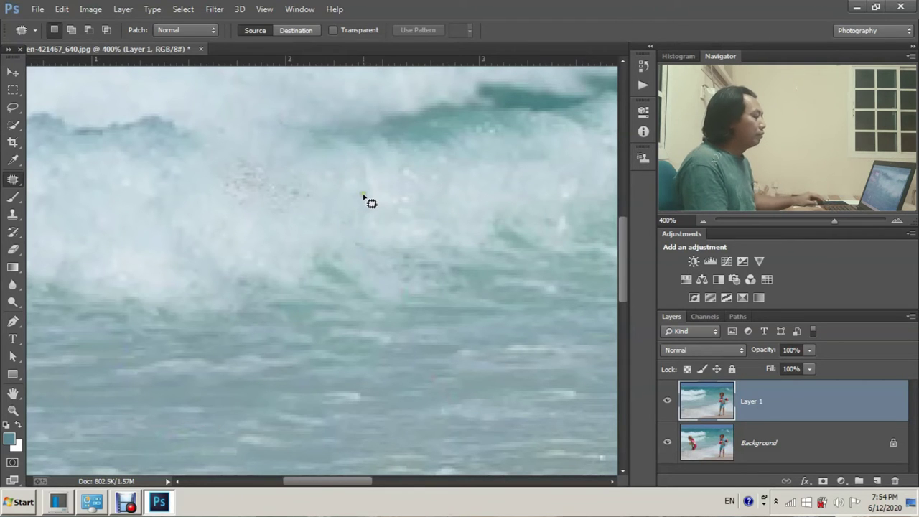
pyautogui.moveTo(227, 155)
pyautogui.mouseDown()
pyautogui.moveTo(231, 209)
pyautogui.moveTo(291, 220)
pyautogui.mouseUp()
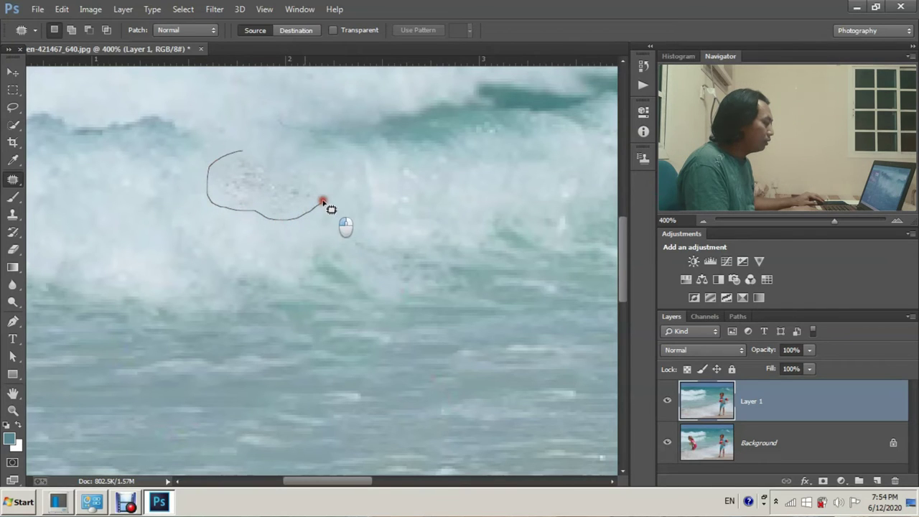
pyautogui.moveTo(300, 162); pyautogui.dragTo(295, 156)
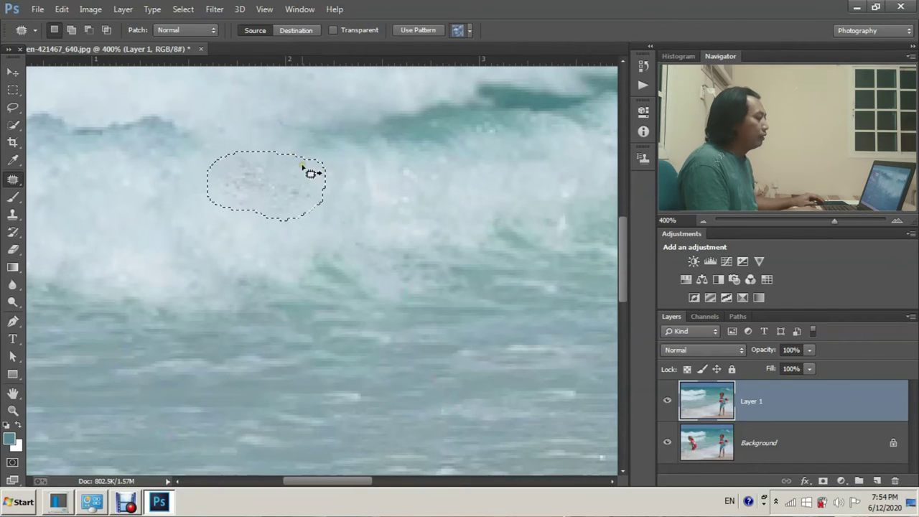
# Content-Aware fill the speckled patch, then deselect it.
pyautogui.click(63, 10)
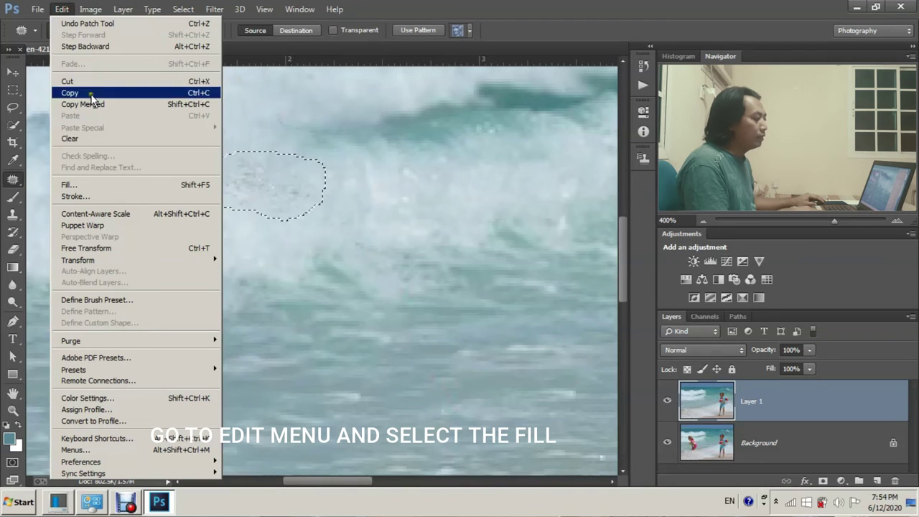
pyautogui.click(99, 186)
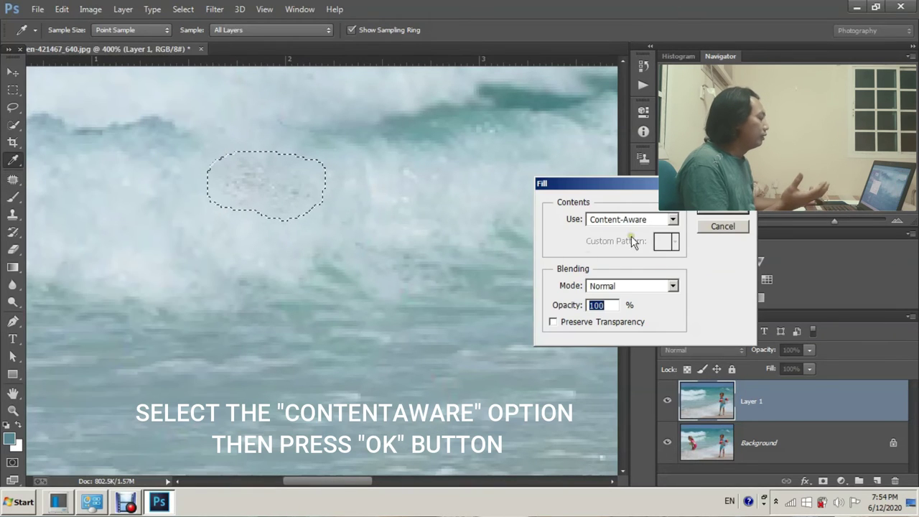
pyautogui.click(672, 219)
pyautogui.click(663, 275)
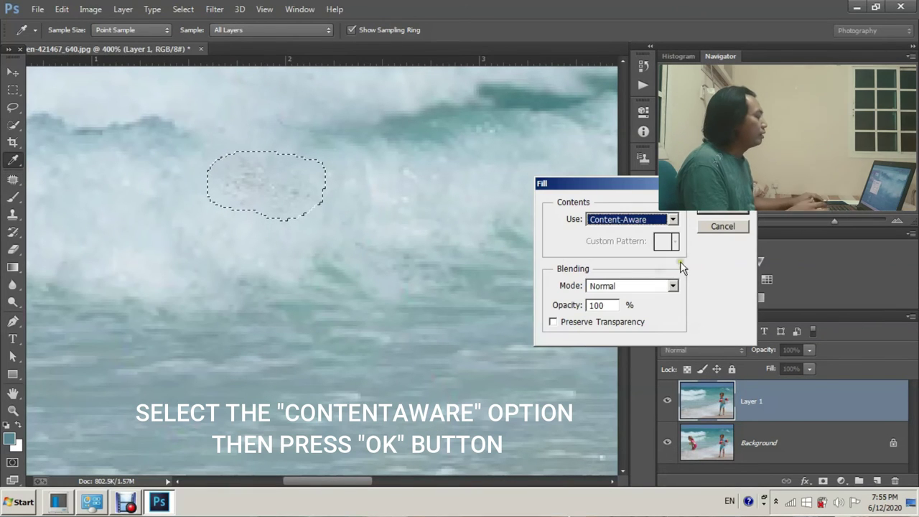
pyautogui.click(727, 208)
pyautogui.press('j')
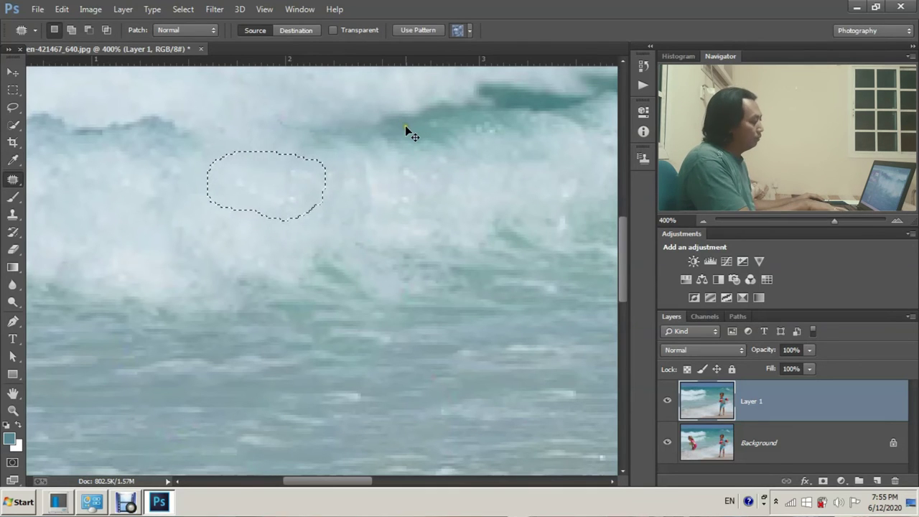
pyautogui.hotkey('ctrl', 'd')
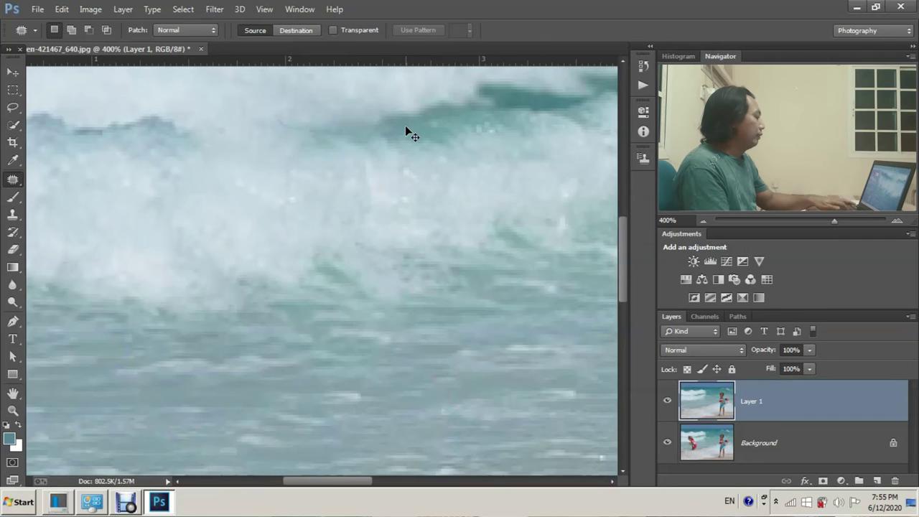
pyautogui.hotkey('ctrl', '1')
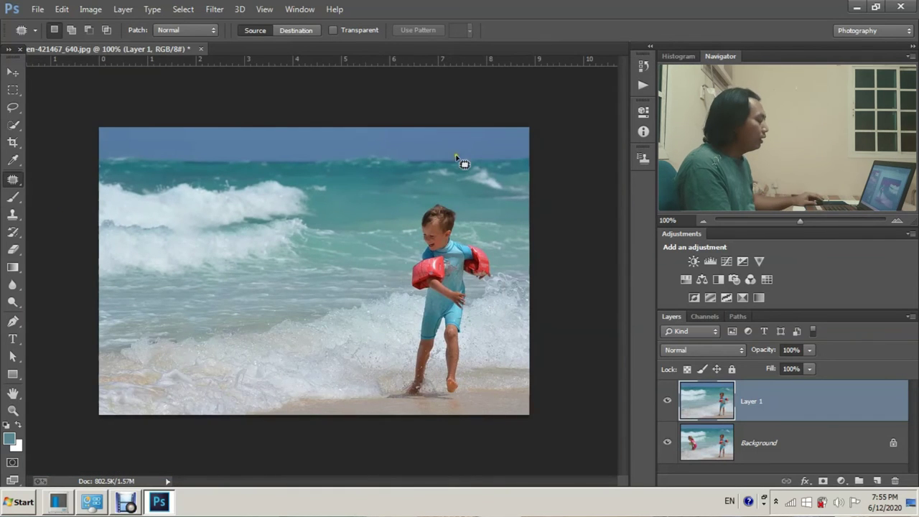
pyautogui.keyDown('alt'); pyautogui.click(665, 444); pyautogui.keyUp('alt')
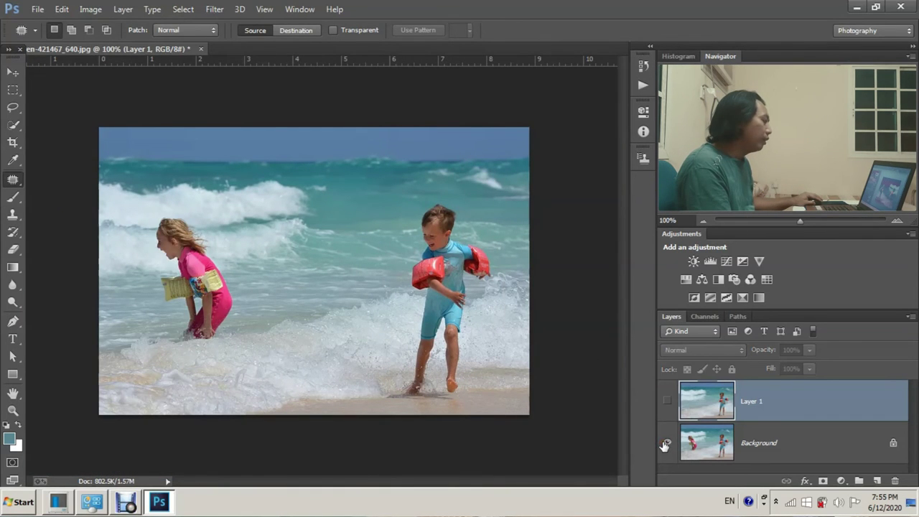
pyautogui.keyDown('alt'); pyautogui.click(665, 444); pyautogui.keyUp('alt')
pyautogui.keyDown('alt'); pyautogui.click(665, 443); pyautogui.keyUp('alt')
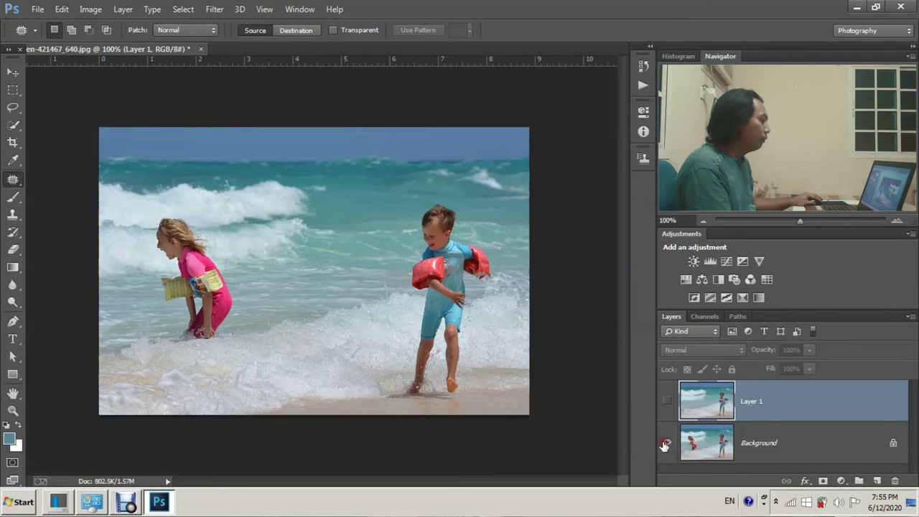
pyautogui.keyDown('alt'); pyautogui.click(666, 444); pyautogui.keyUp('alt')
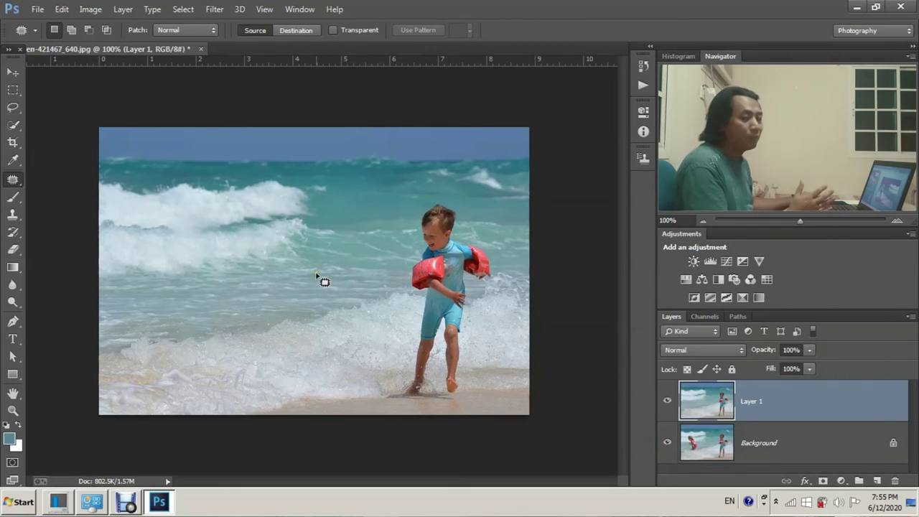